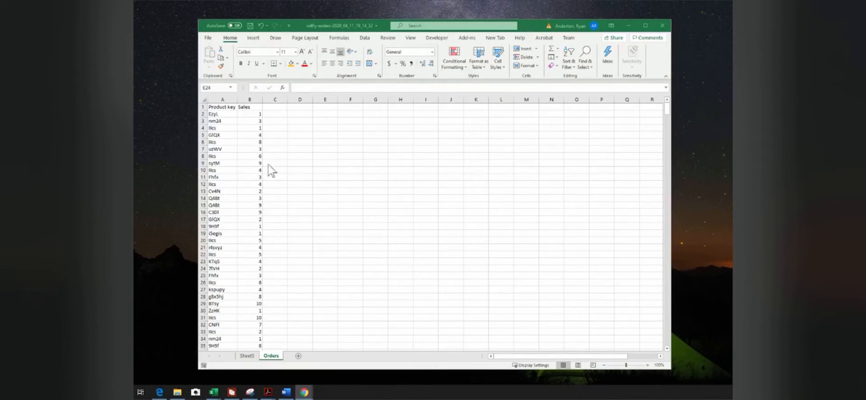
# - Create a PivotTable on a new worksheet from the Product key and Sales data in A1:B673 of the Orders sheet
pyautogui.click(219, 108)
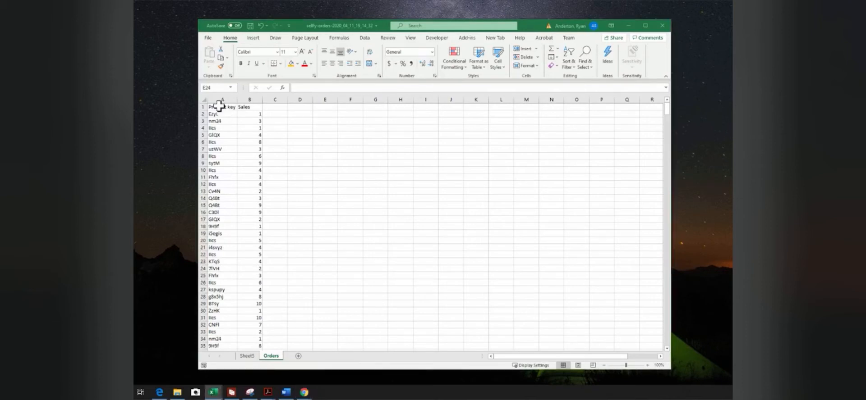
pyautogui.moveTo(245, 113); pyautogui.dragTo(247, 113)
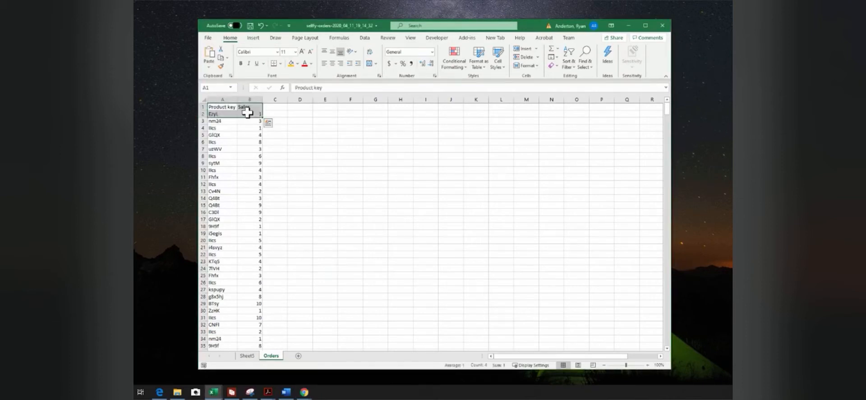
pyautogui.hotkey('ctrl', 'shift', 'Down')
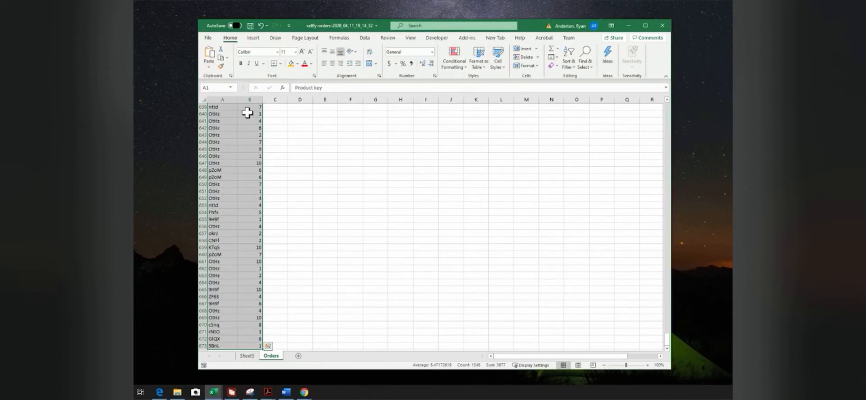
pyautogui.click(254, 38)
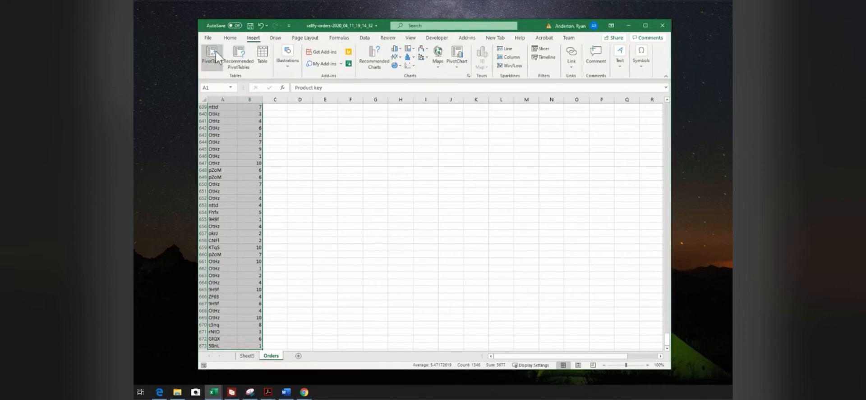
pyautogui.click(212, 53)
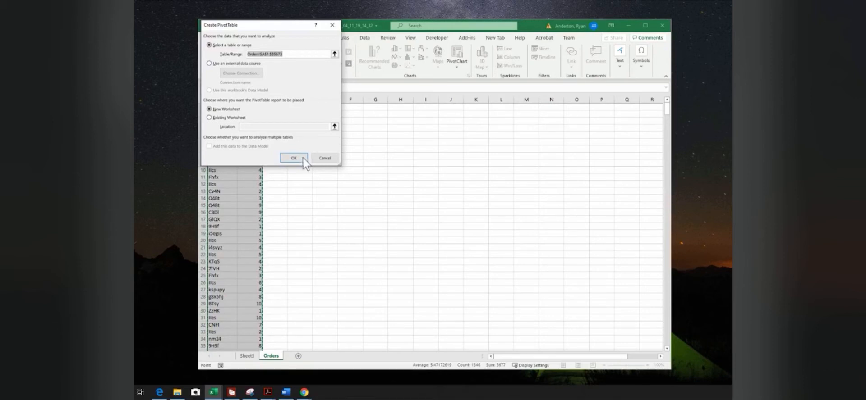
pyautogui.click(287, 158)
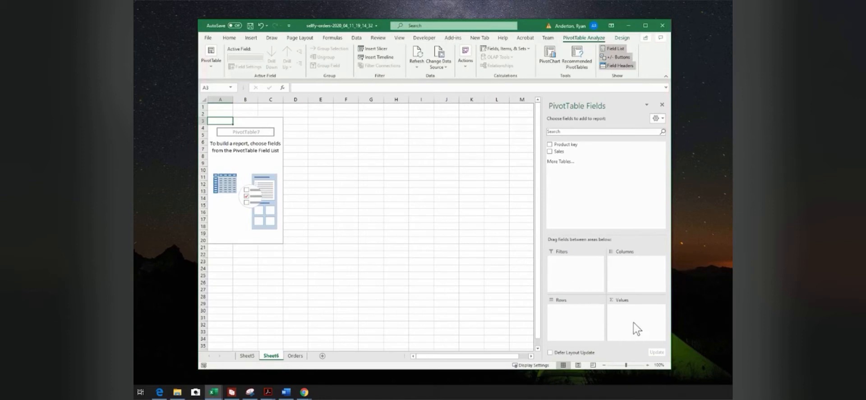
# - Add Product key to the PivotTable rows and Sales to its values, summarized by Sum
pyautogui.moveTo(571, 144); pyautogui.dragTo(576, 330)
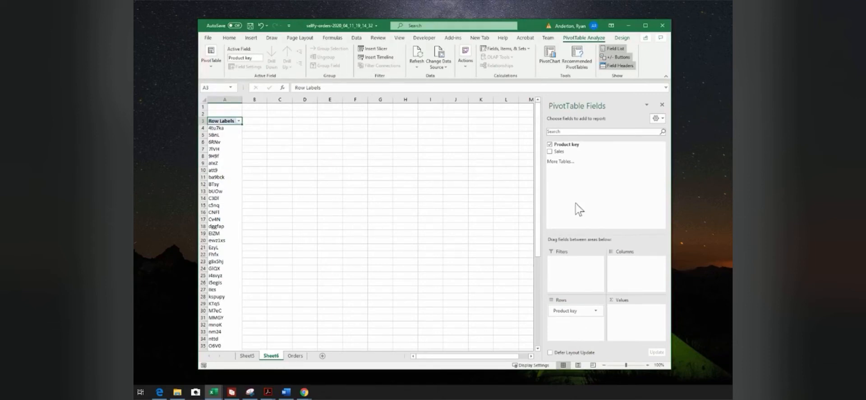
pyautogui.moveTo(558, 152); pyautogui.dragTo(631, 327)
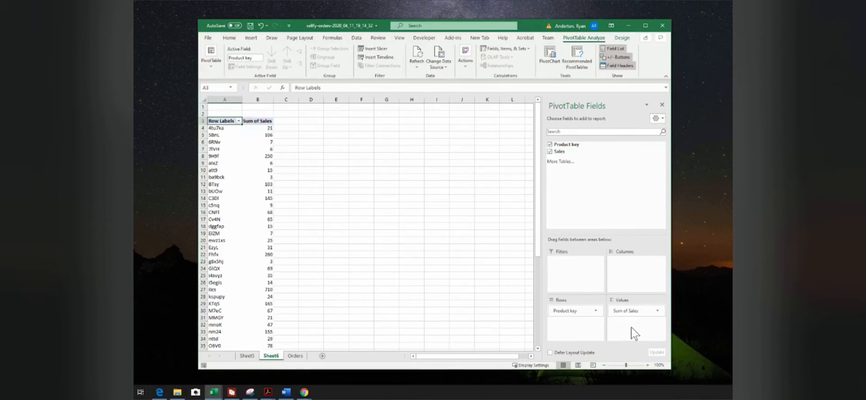
pyautogui.click(656, 311)
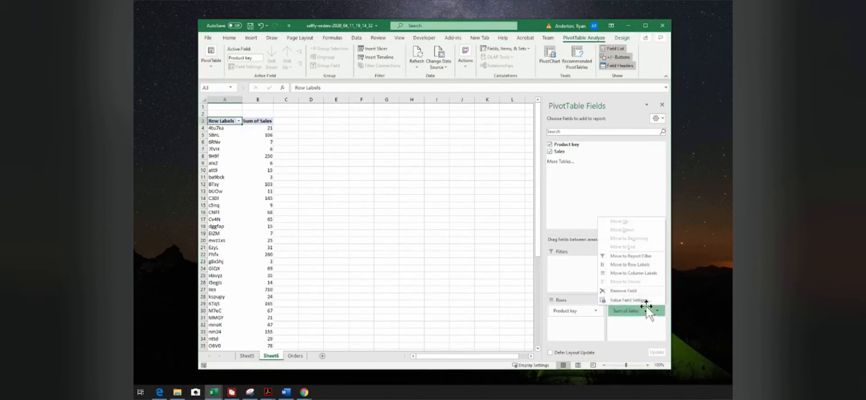
pyautogui.click(648, 301)
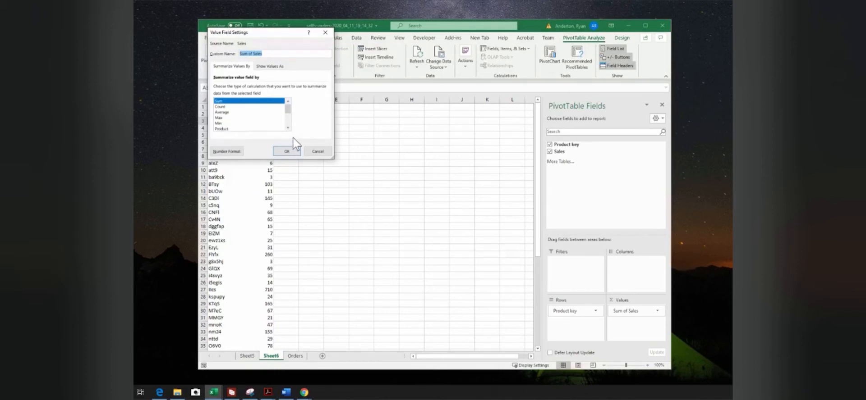
pyautogui.click(287, 152)
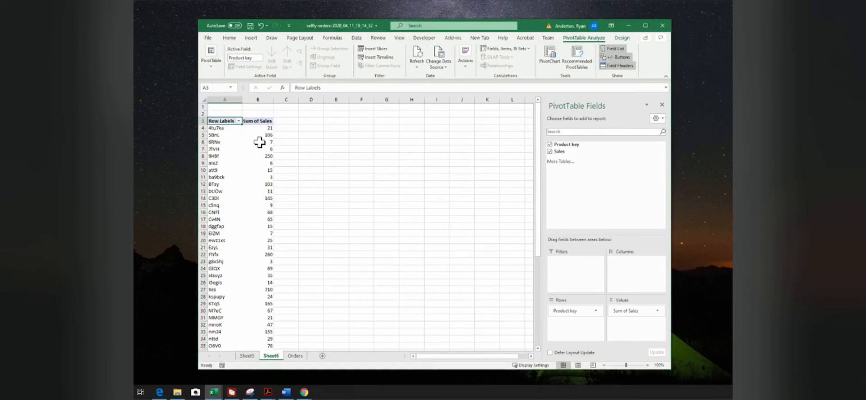
# - Review the sales sum of each product key in the PivotTable down to the grand total
pyautogui.moveTo(259, 142)
pyautogui.moveTo(242, 158)
pyautogui.scroll(-2, 234, 185)
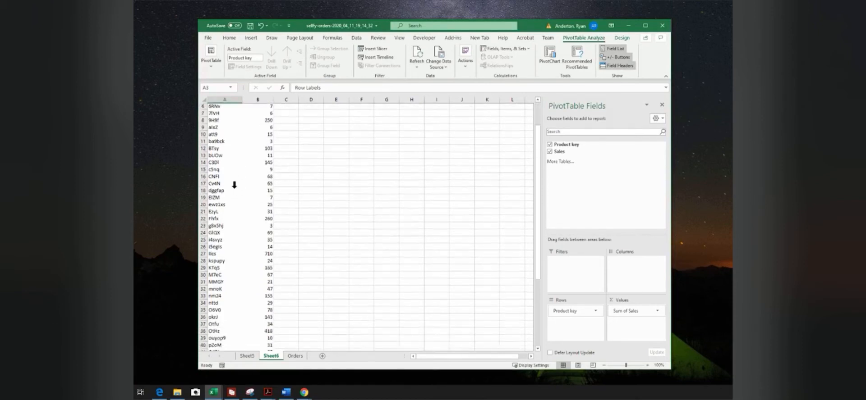
pyautogui.scroll(-6, 234, 185)
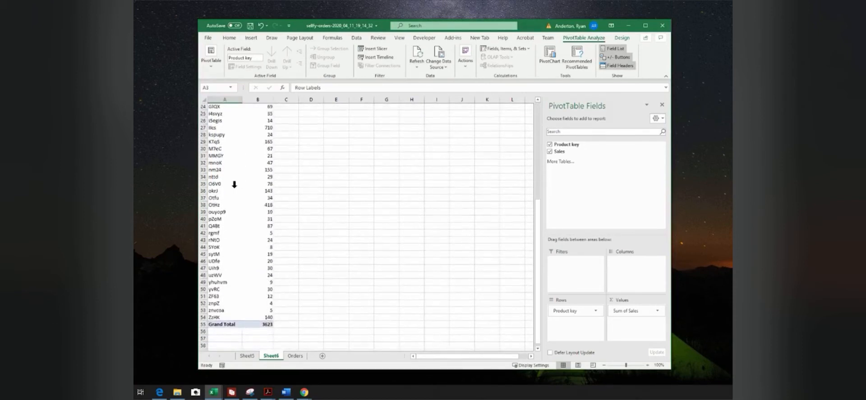
pyautogui.scroll(-1, 235, 185)
pyautogui.scroll(8, 234, 185)
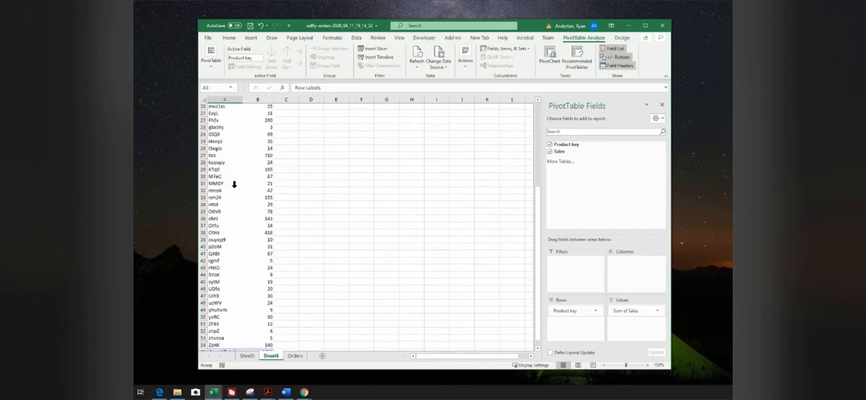
pyautogui.scroll(1, 234, 185)
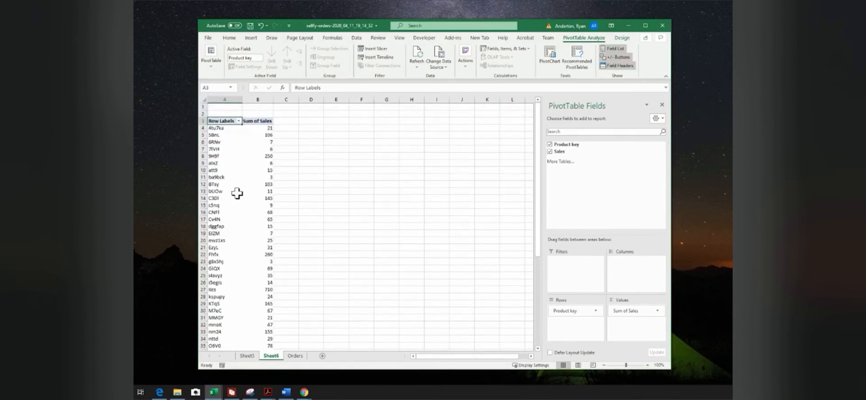
pyautogui.scroll(-10, 236, 192)
pyautogui.scroll(-1, 252, 235)
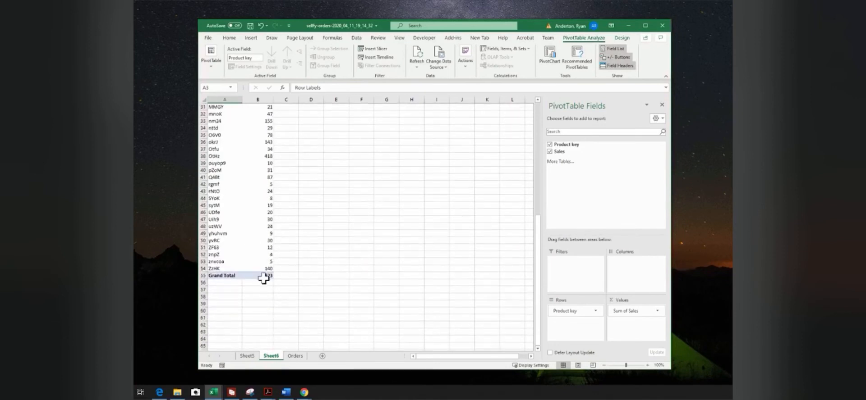
pyautogui.click(265, 276)
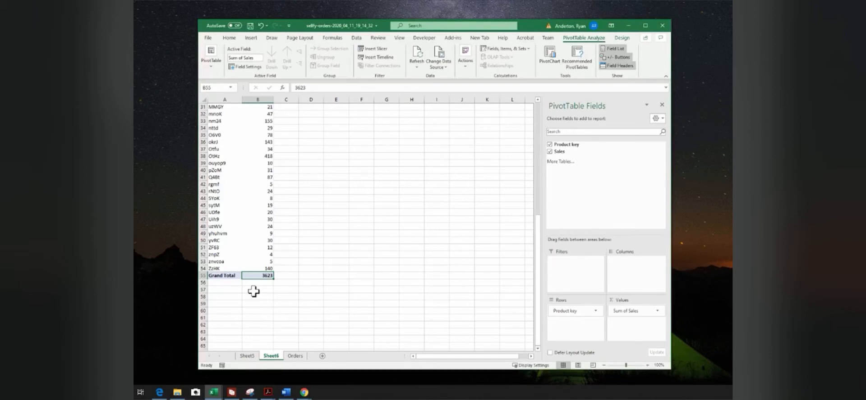
# - Highlight the product key and its sales sum in A27:B27 with an orange fill
pyautogui.scroll(2, 254, 292)
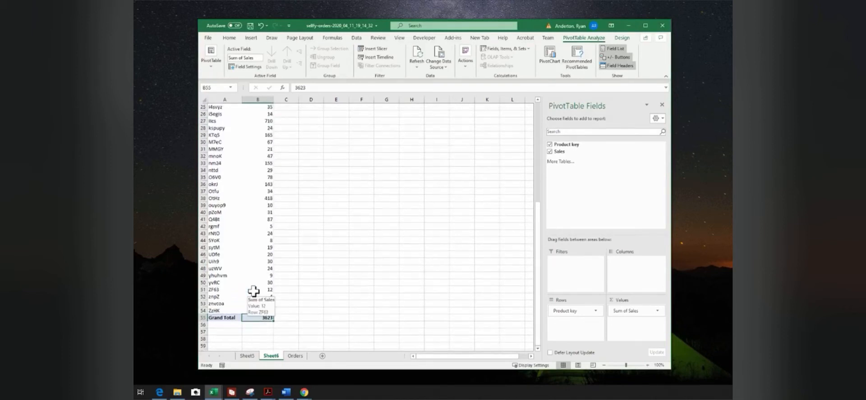
pyautogui.scroll(1, 254, 291)
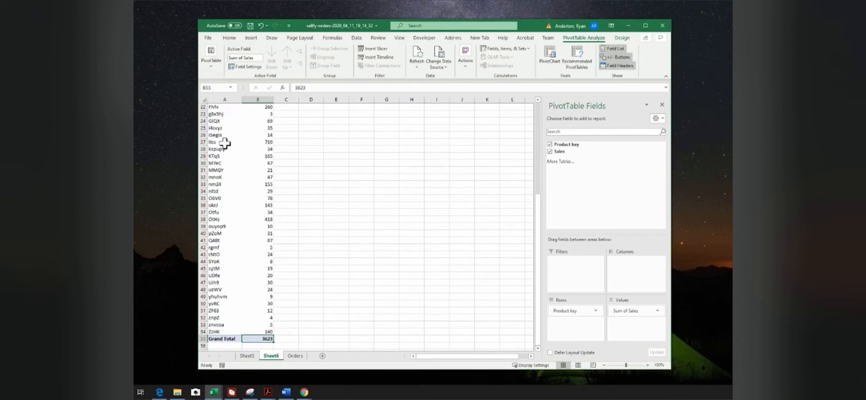
pyautogui.click(211, 142)
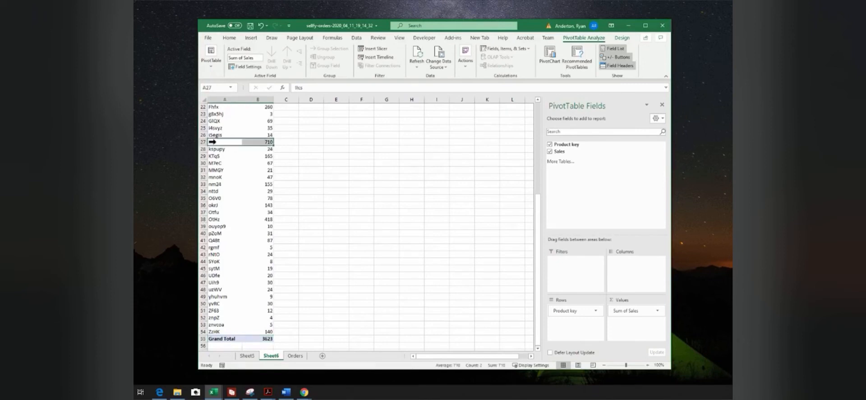
pyautogui.click(230, 39)
pyautogui.click(290, 64)
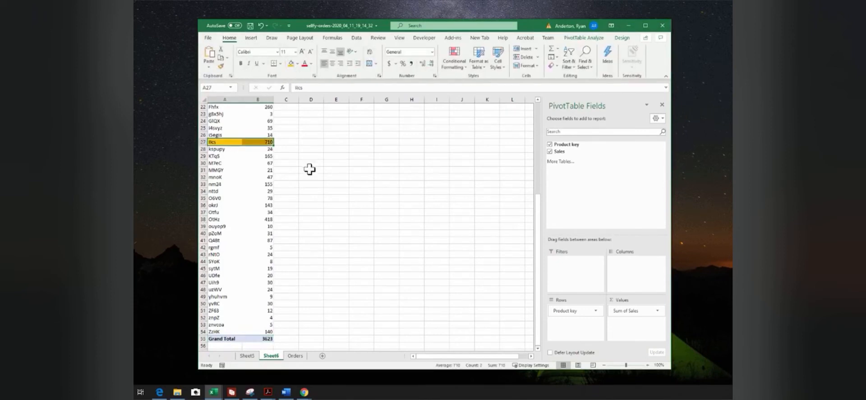
pyautogui.click(309, 169)
# - Highlight the OtHz product key and its sales sum in A38:B38 with the same orange fill
pyautogui.scroll(3, 310, 168)
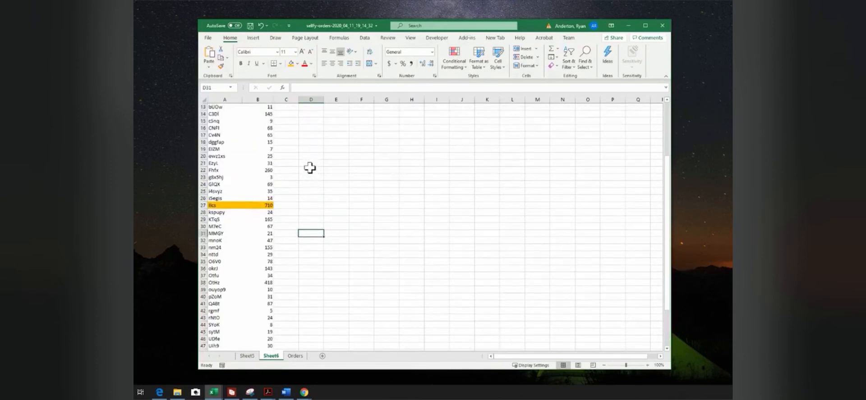
pyautogui.scroll(4, 310, 168)
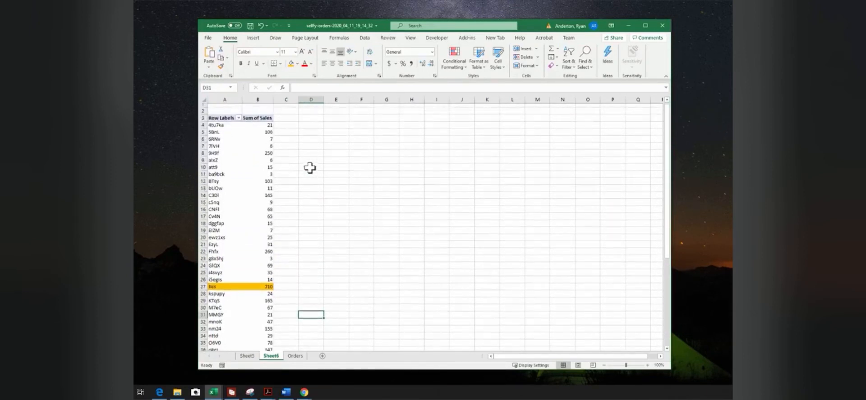
pyautogui.scroll(-7, 309, 168)
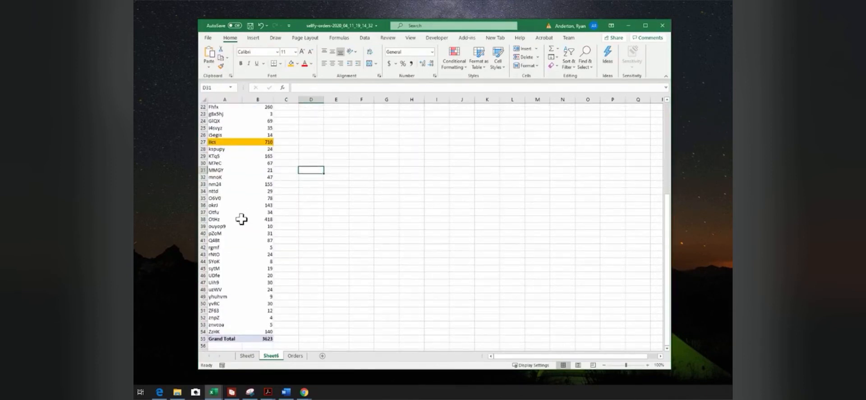
pyautogui.moveTo(212, 220); pyautogui.dragTo(262, 220)
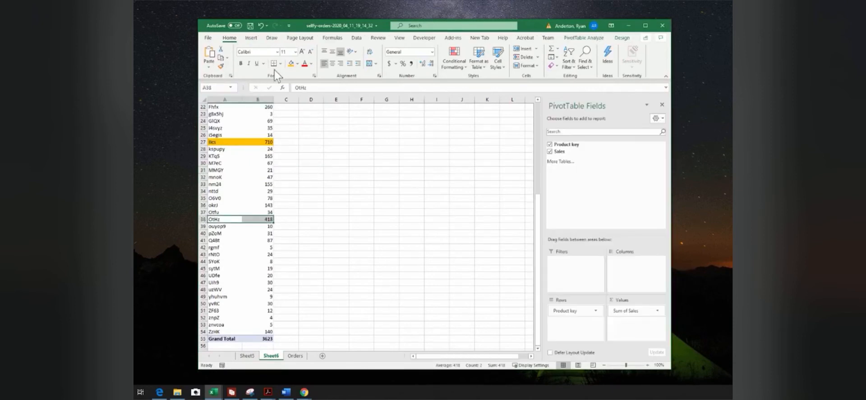
pyautogui.click(291, 63)
pyautogui.click(294, 239)
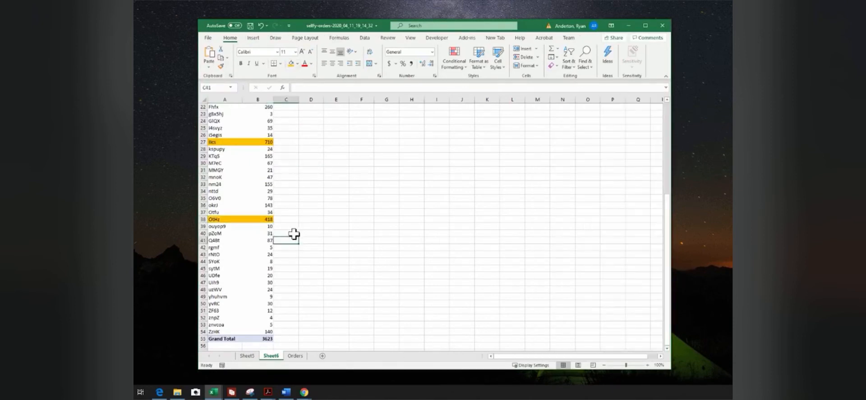
# - Filter the PivotTable's row labels to the product keys containing "a"
pyautogui.scroll(-1, 294, 234)
pyautogui.scroll(5, 294, 234)
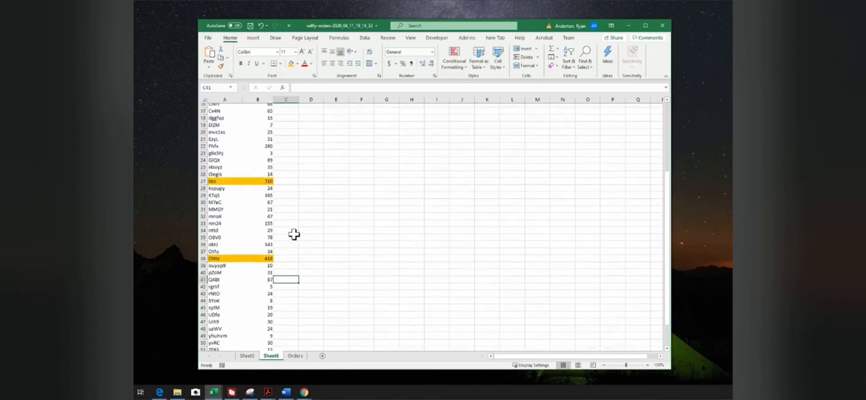
pyautogui.scroll(3, 294, 234)
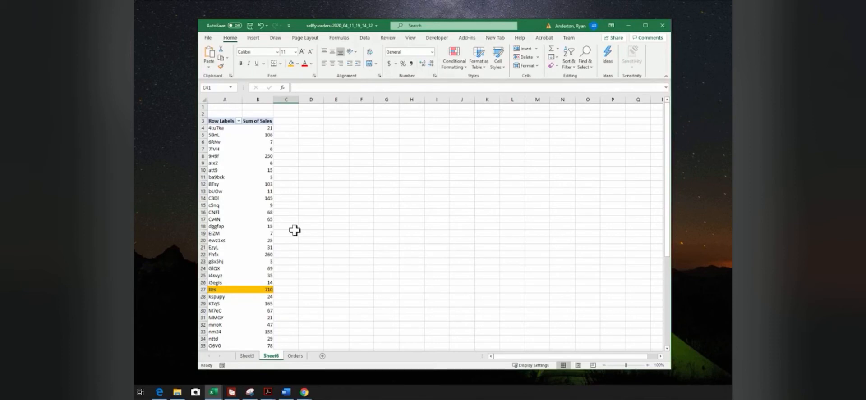
pyautogui.scroll(-1, 295, 231)
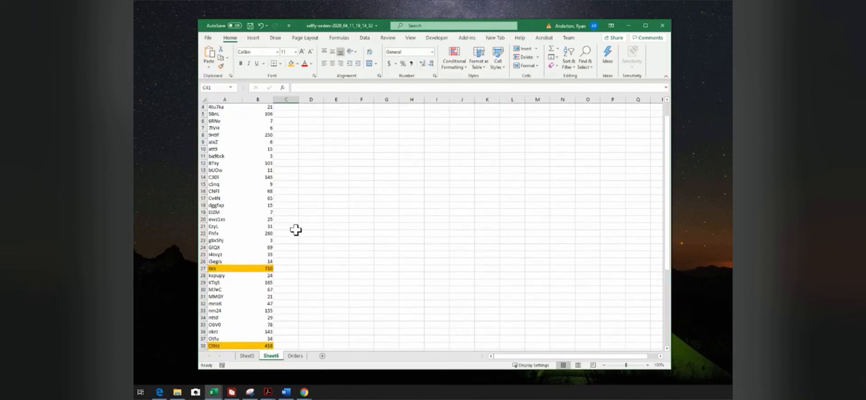
pyautogui.scroll(-1, 295, 231)
pyautogui.scroll(2, 296, 229)
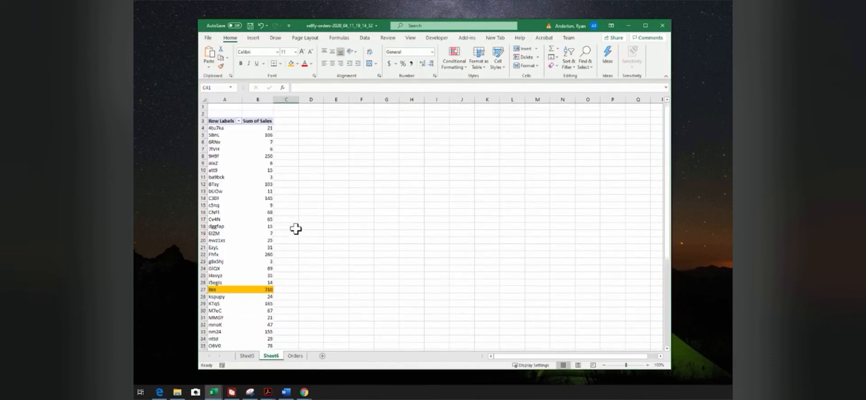
pyautogui.click(238, 121)
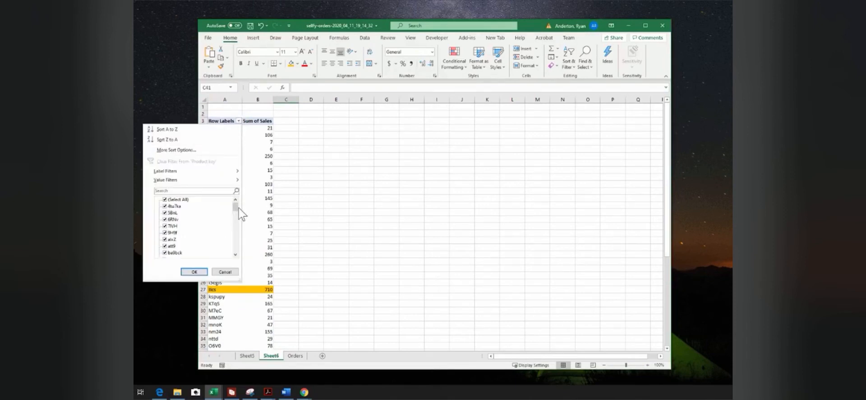
pyautogui.moveTo(237, 207)
pyautogui.mouseDown()
pyautogui.moveTo(240, 256)
pyautogui.moveTo(238, 205)
pyautogui.mouseUp()
pyautogui.click(182, 192)
pyautogui.write('a')
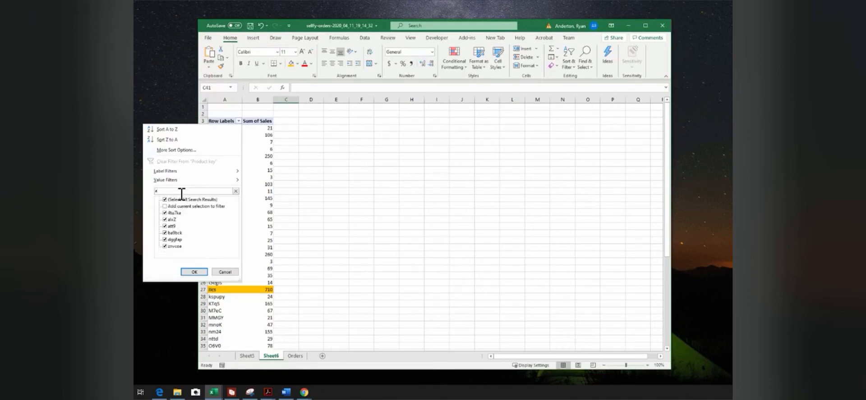
pyautogui.click(194, 272)
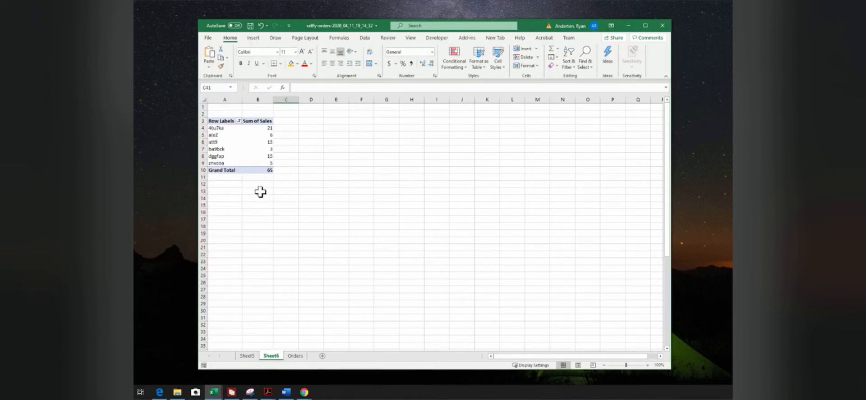
# - Replace the sum of sales in the PivotTable's values with the count of Product key
pyautogui.moveTo(227, 129); pyautogui.dragTo(228, 164)
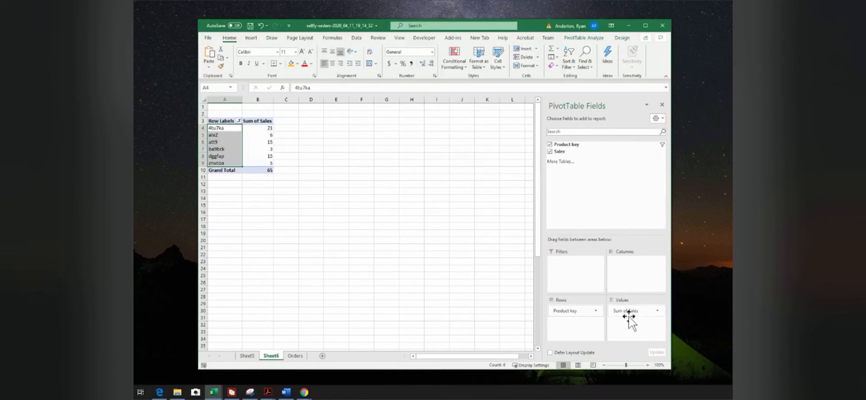
pyautogui.moveTo(629, 313); pyautogui.dragTo(516, 311)
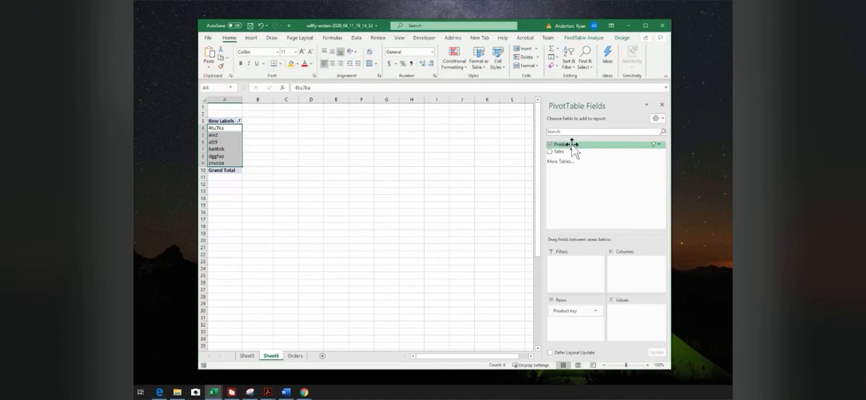
pyautogui.moveTo(571, 145); pyautogui.dragTo(625, 321)
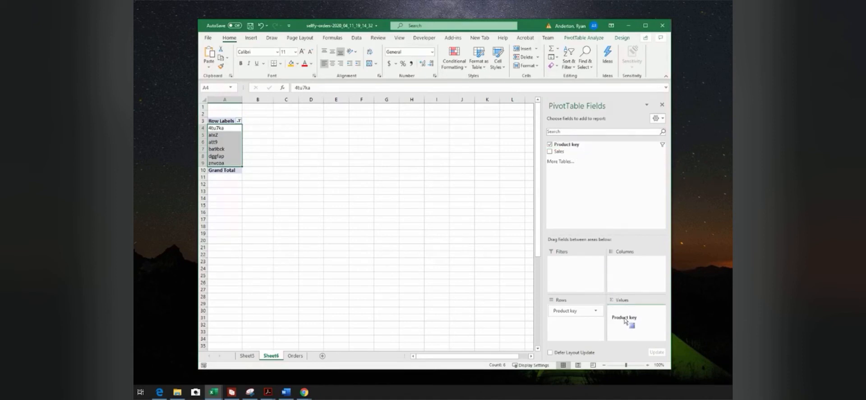
pyautogui.moveTo(625, 321); pyautogui.dragTo(627, 323)
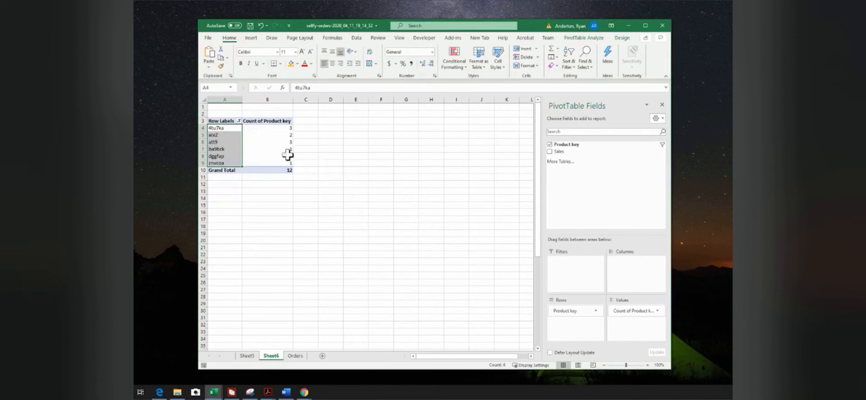
# - Clear the row label filter by selecting all product keys, so the PivotTable lists every key
pyautogui.click(238, 121)
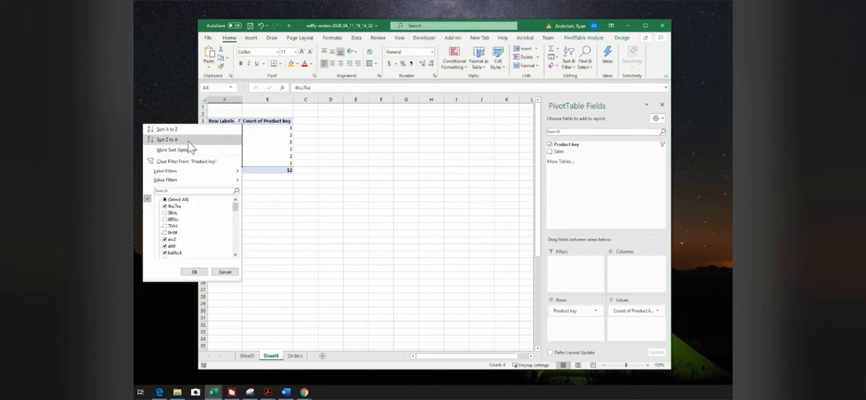
pyautogui.click(165, 199)
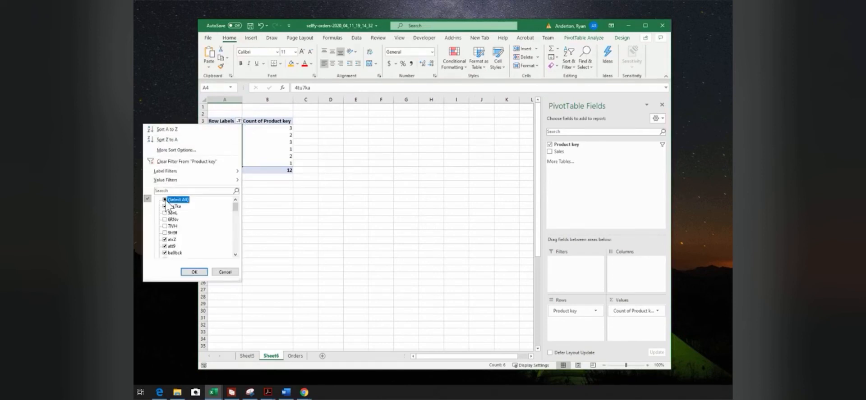
pyautogui.click(195, 273)
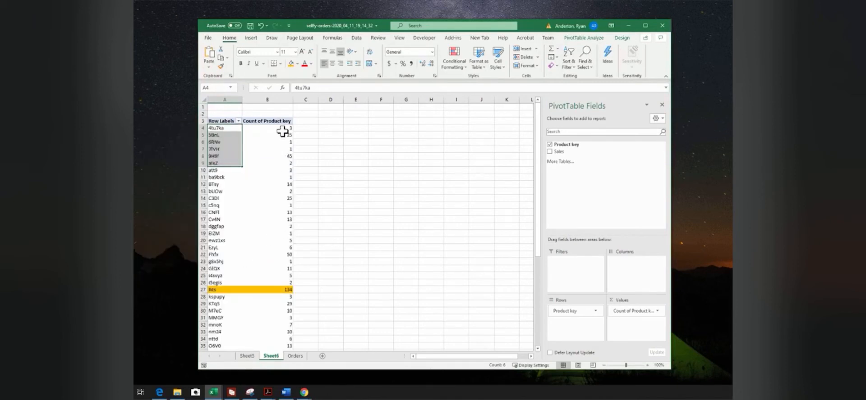
pyautogui.scroll(-1, 268, 172)
pyautogui.scroll(-4, 267, 173)
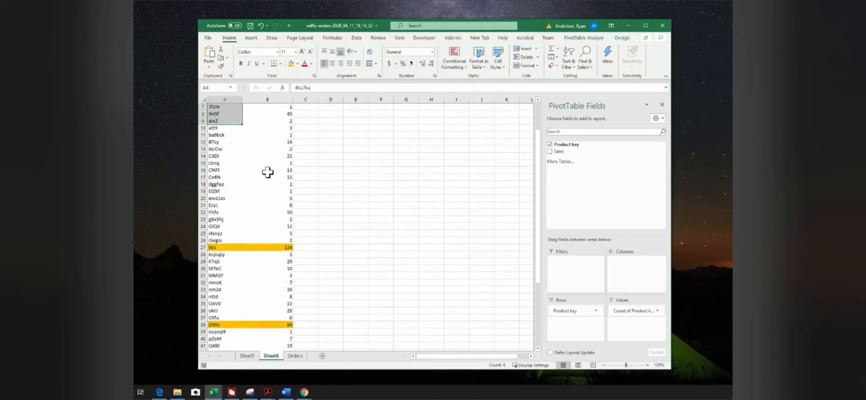
# - Pick out repeated entries of the same product key on the Orders sheet in A8, A12 and A22
pyautogui.click(295, 355)
pyautogui.click(221, 158)
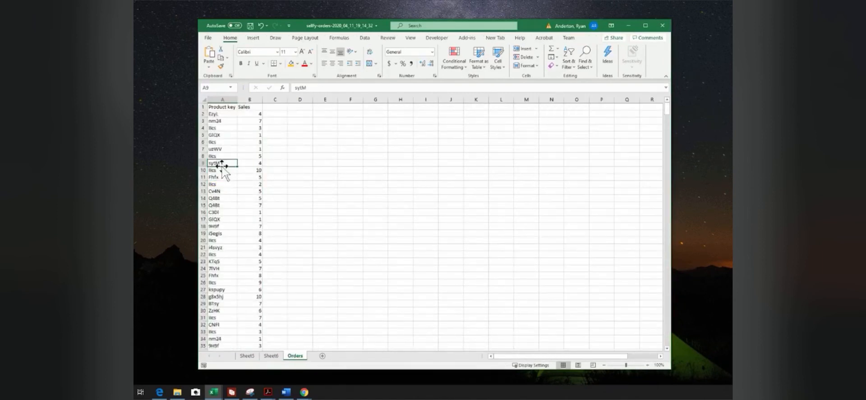
pyautogui.keyDown('ctrl'); pyautogui.click(224, 184); pyautogui.keyUp('ctrl')
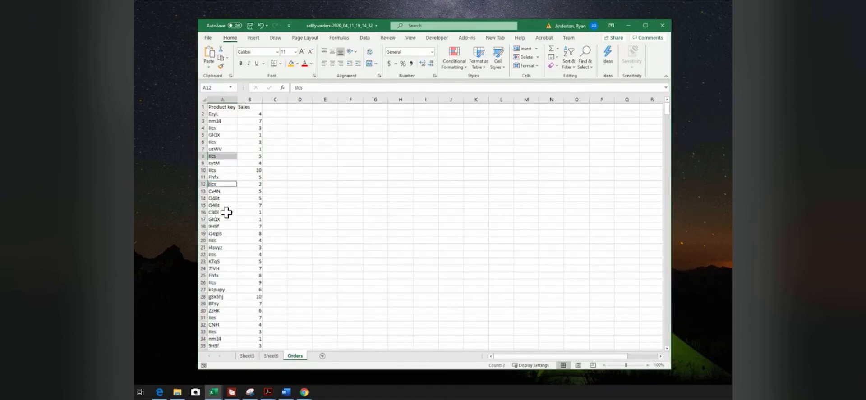
pyautogui.keyDown('ctrl'); pyautogui.click(225, 254); pyautogui.keyUp('ctrl')
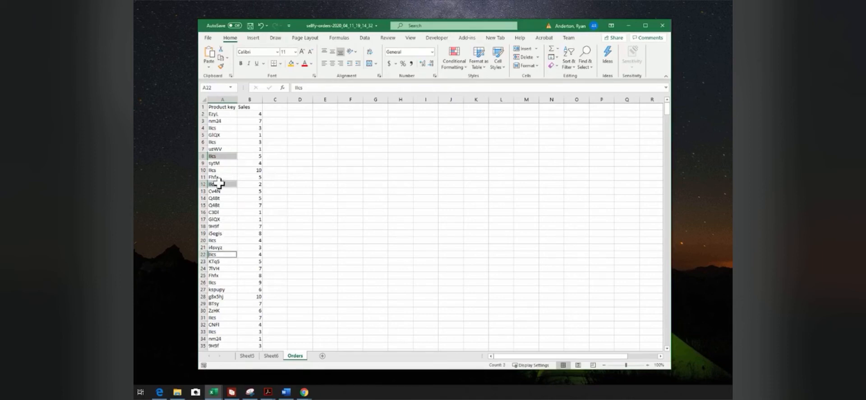
pyautogui.click(247, 357)
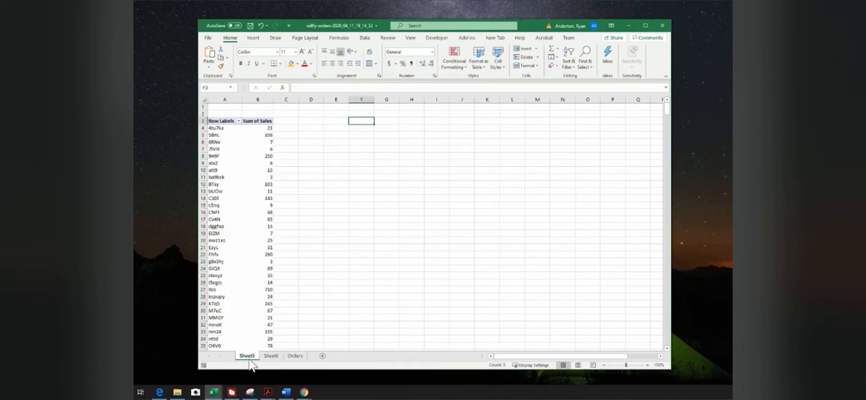
# - Examine the count of each product key in the Sheet6 PivotTable, from the first key down to the grand total
pyautogui.click(267, 357)
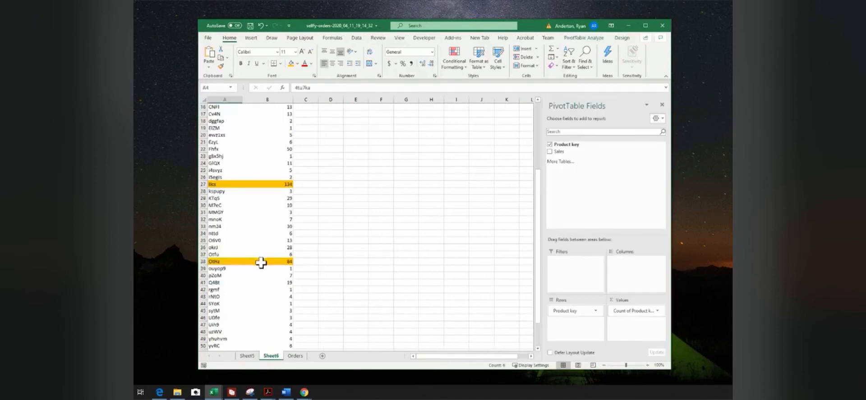
pyautogui.scroll(3, 246, 301)
pyautogui.scroll(2, 247, 291)
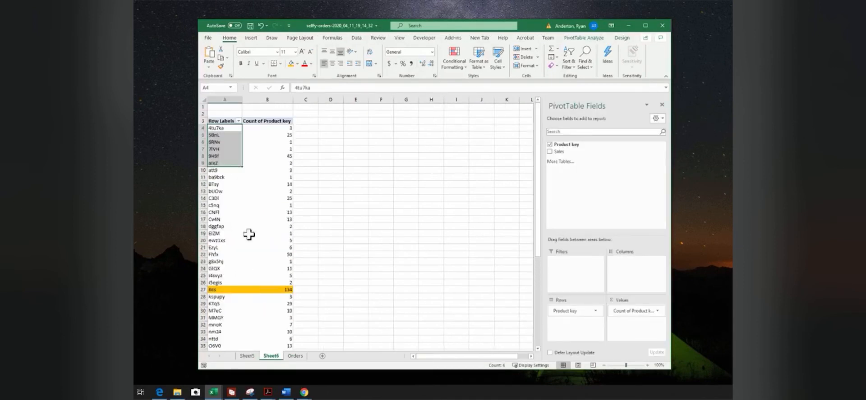
pyautogui.click(252, 199)
pyautogui.moveTo(275, 127); pyautogui.dragTo(268, 214)
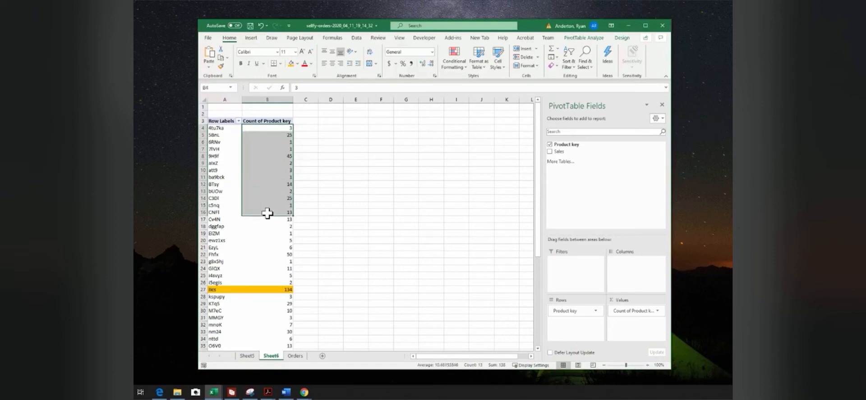
pyautogui.scroll(-8, 267, 211)
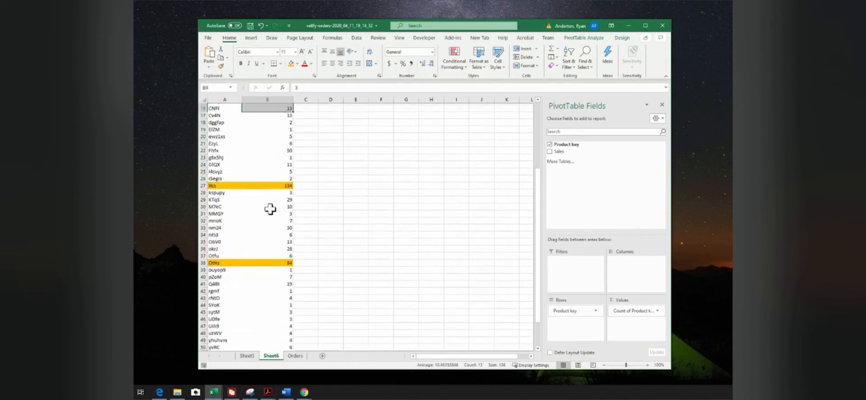
pyautogui.scroll(2, 271, 209)
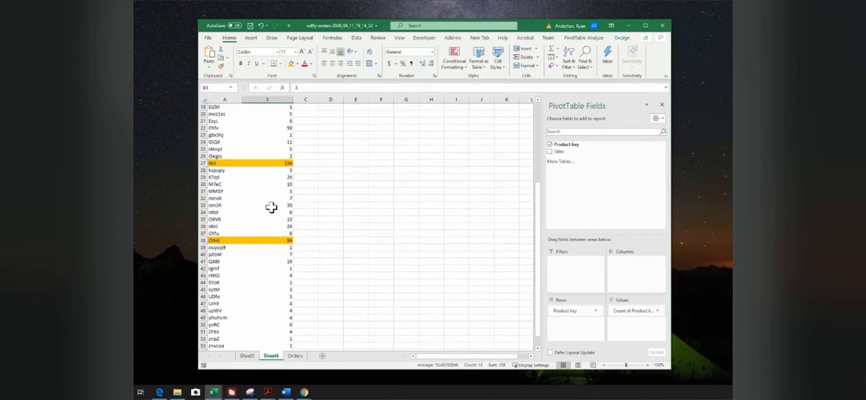
pyautogui.scroll(5, 271, 208)
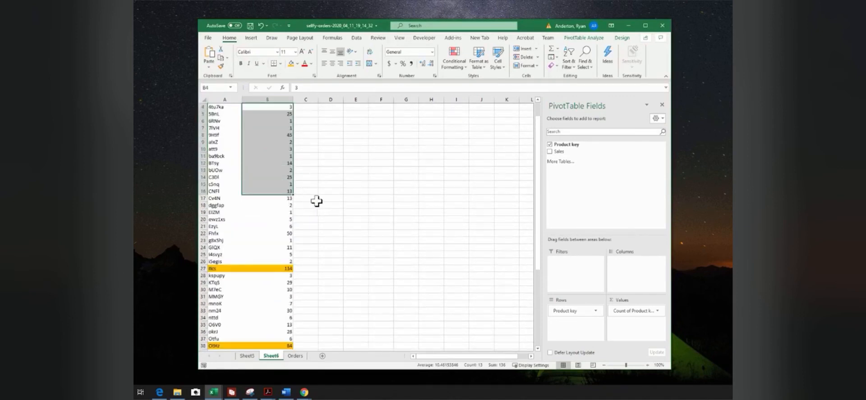
pyautogui.click(317, 201)
pyautogui.scroll(1, 318, 202)
pyautogui.scroll(-3, 318, 200)
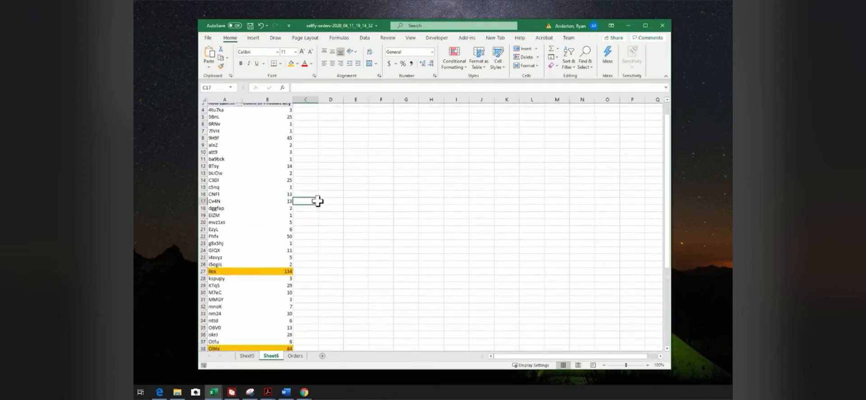
pyautogui.scroll(-2, 318, 196)
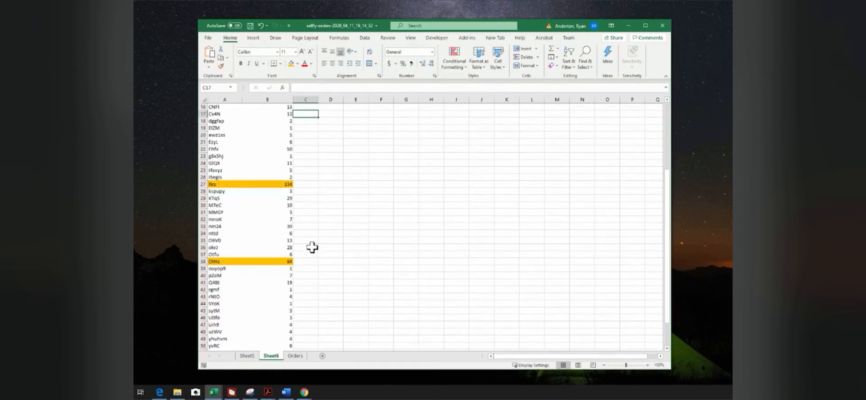
pyautogui.scroll(-1, 312, 248)
pyautogui.scroll(-2, 311, 247)
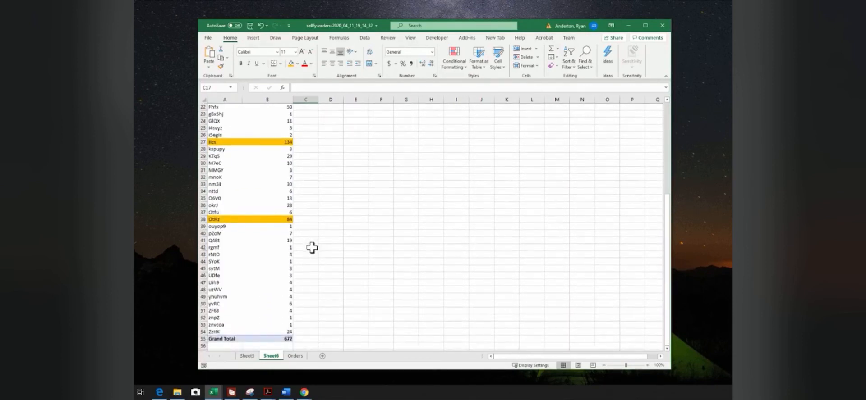
pyautogui.scroll(4, 311, 247)
pyautogui.scroll(4, 312, 248)
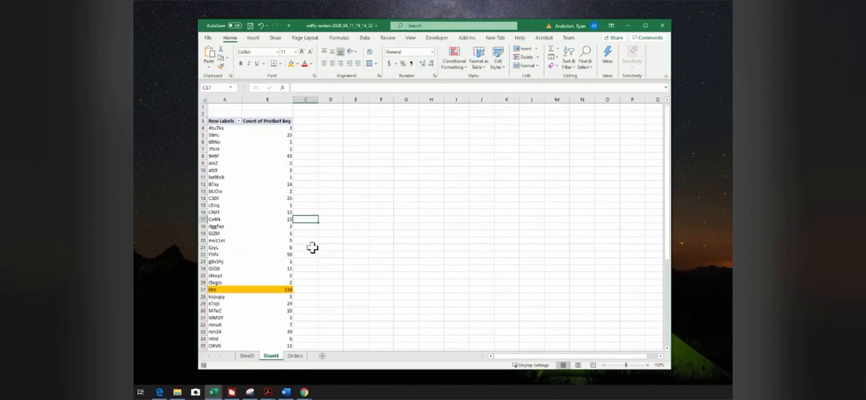
# - Look through the label filter conditions available for the PivotTable's row labels without applying one
pyautogui.click(239, 121)
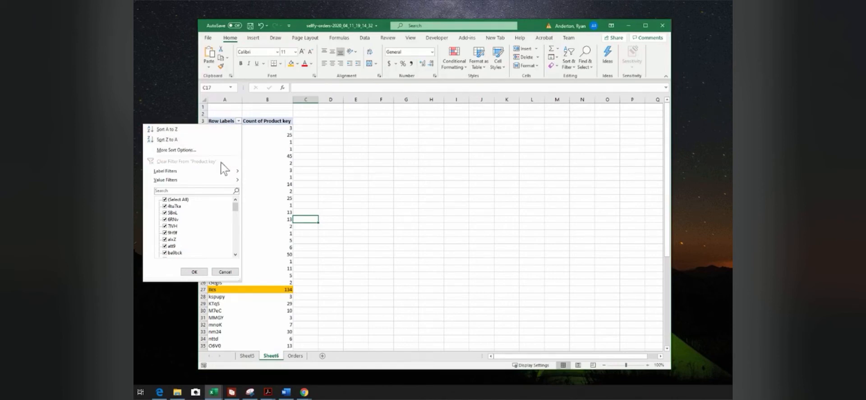
pyautogui.moveTo(231, 176)
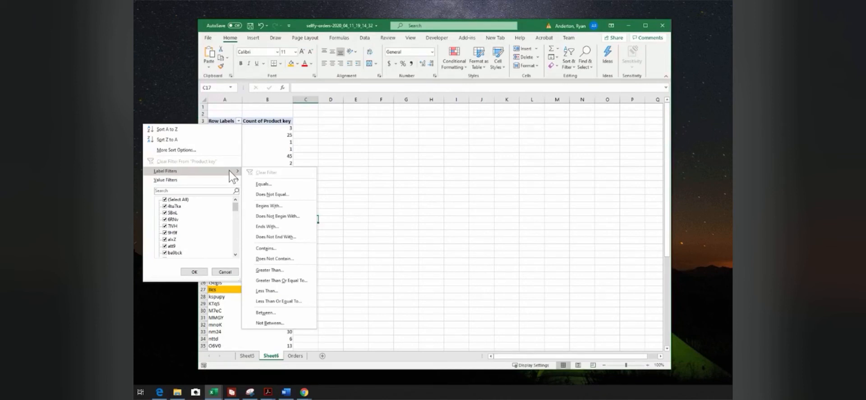
pyautogui.click(367, 165)
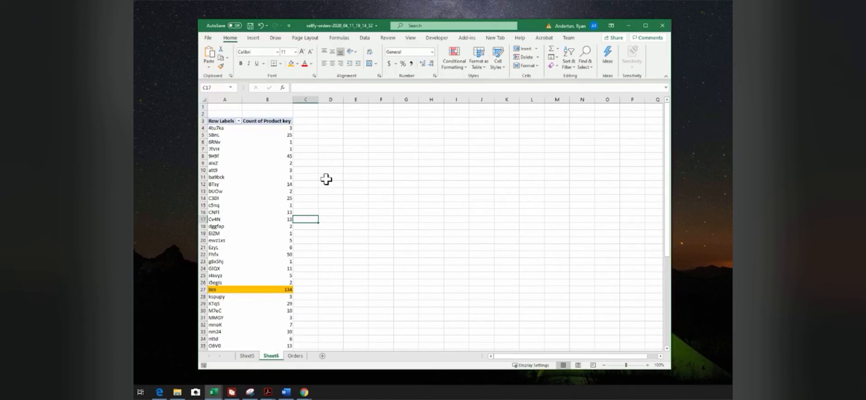
pyautogui.scroll(-6, 326, 180)
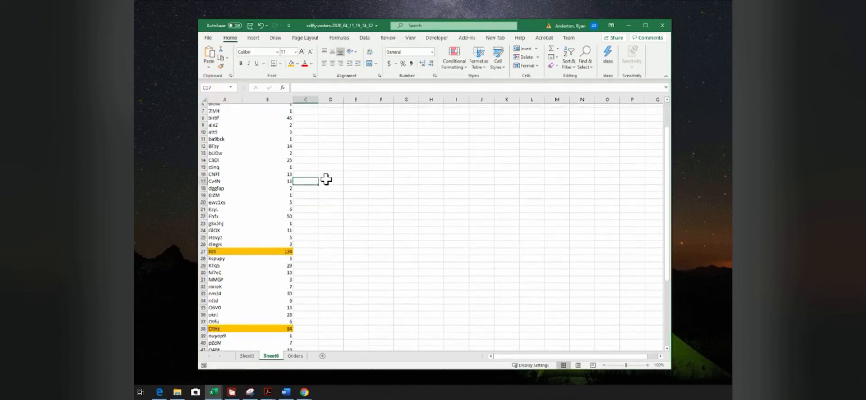
pyautogui.scroll(-1, 326, 180)
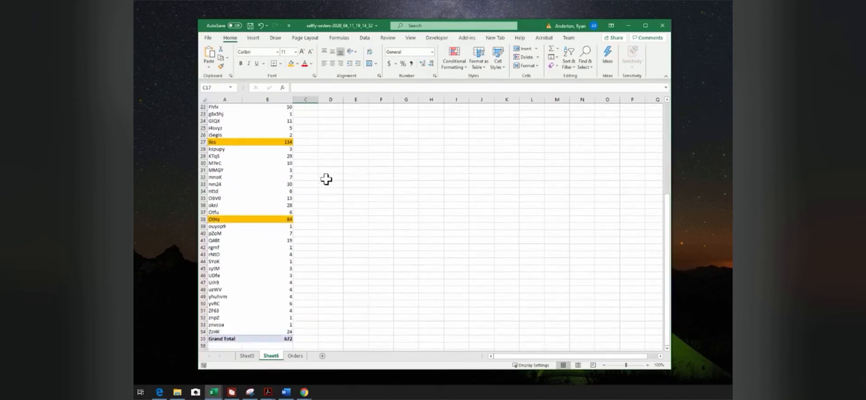
pyautogui.scroll(7, 327, 179)
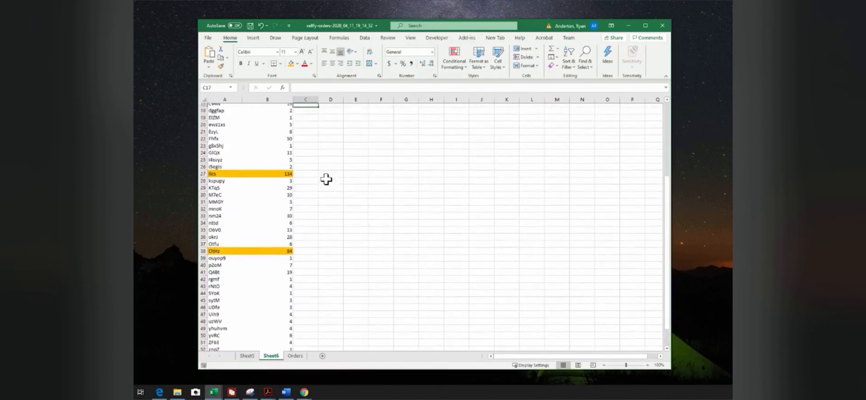
pyautogui.scroll(1, 326, 179)
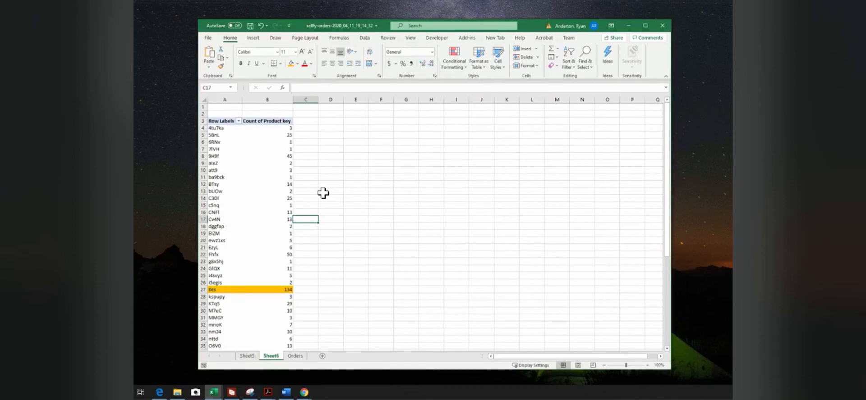
pyautogui.click(328, 158)
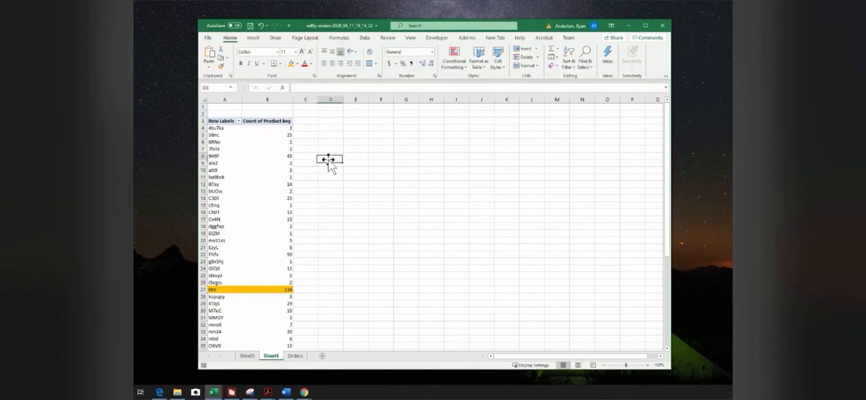
# - Insert a PivotChart on a new worksheet from the Orders sheet's product key and sales data in A1:B673
pyautogui.click(298, 357)
pyautogui.click(228, 109)
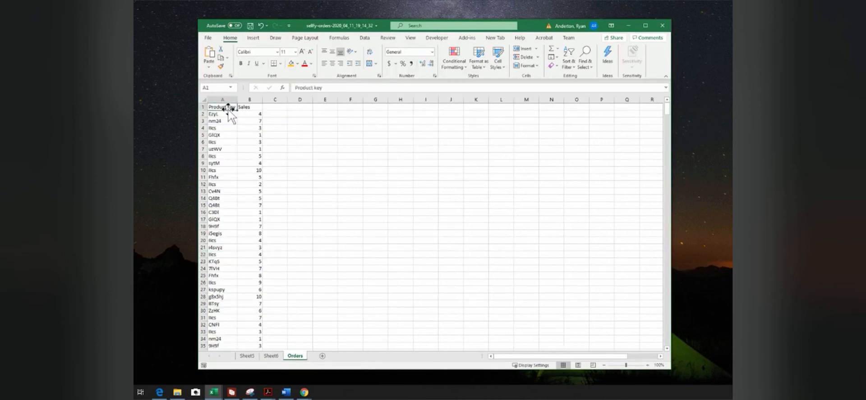
pyautogui.press('Right')
pyautogui.press('Left')
pyautogui.hotkey('shift', 'Right')
pyautogui.hotkey('ctrl', 'shift', 'Down')
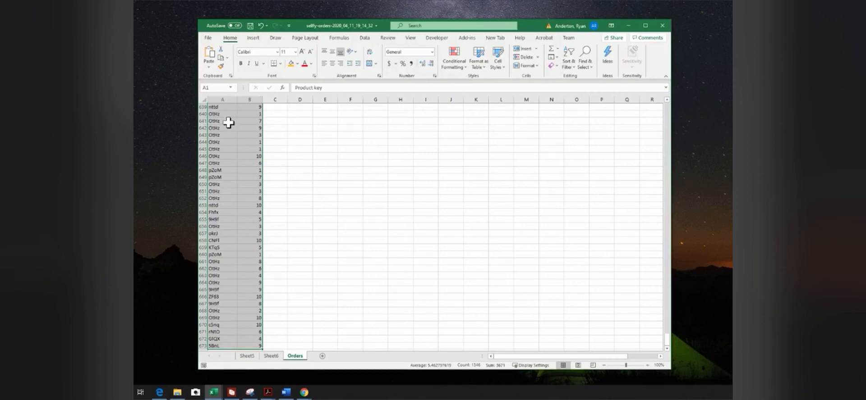
pyautogui.click(253, 38)
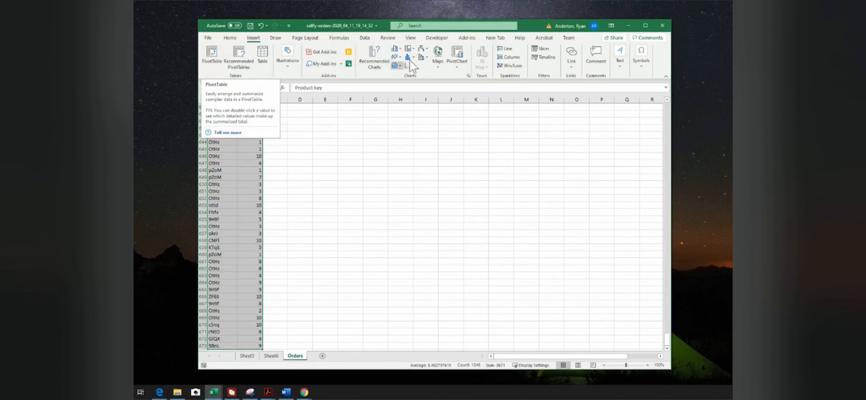
pyautogui.click(455, 60)
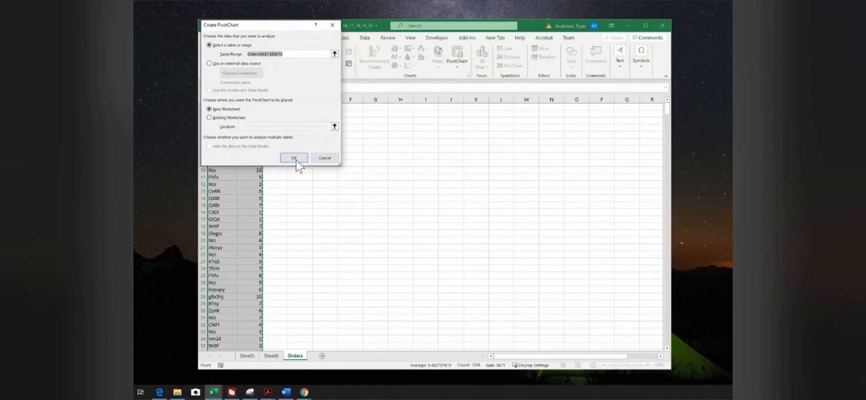
pyautogui.click(295, 161)
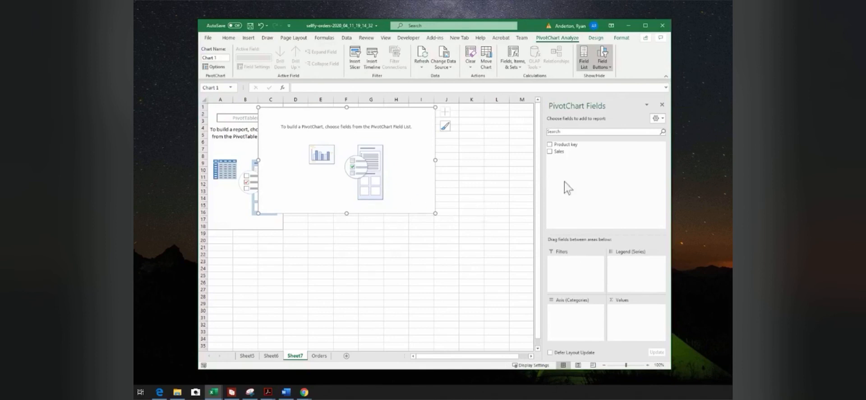
# - Build the PivotChart with Product key as axis categories and Sales as summed values, and enlarge the chart to roughly columns A–K, rows 1–31
pyautogui.moveTo(573, 144); pyautogui.dragTo(567, 318)
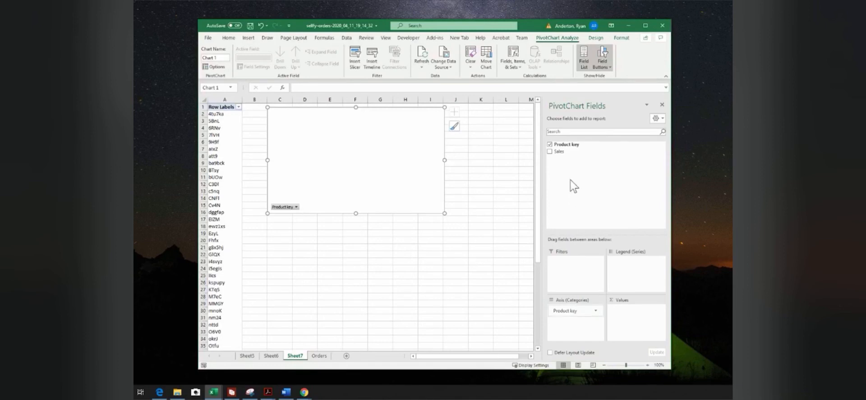
pyautogui.moveTo(562, 152); pyautogui.dragTo(628, 312)
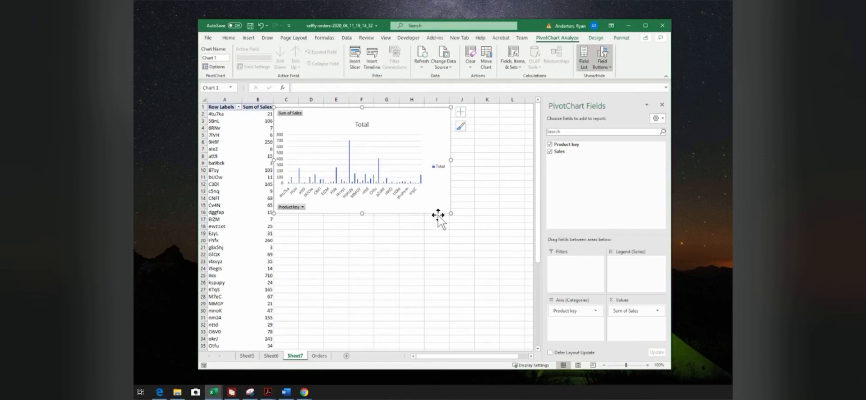
pyautogui.moveTo(451, 217); pyautogui.dragTo(516, 315)
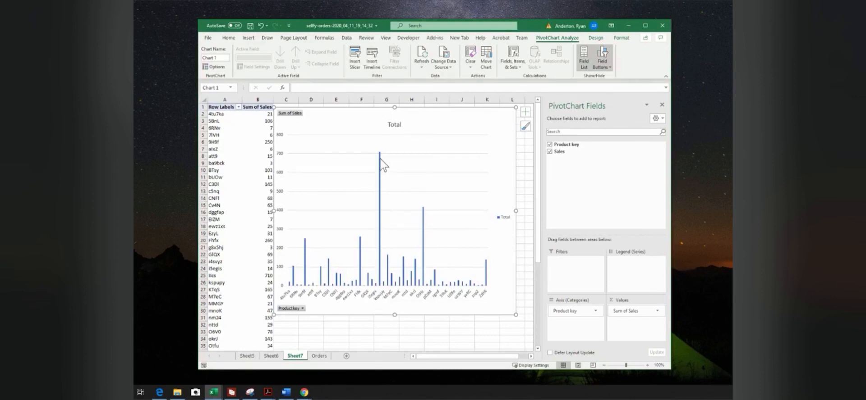
pyautogui.moveTo(273, 314); pyautogui.dragTo(211, 321)
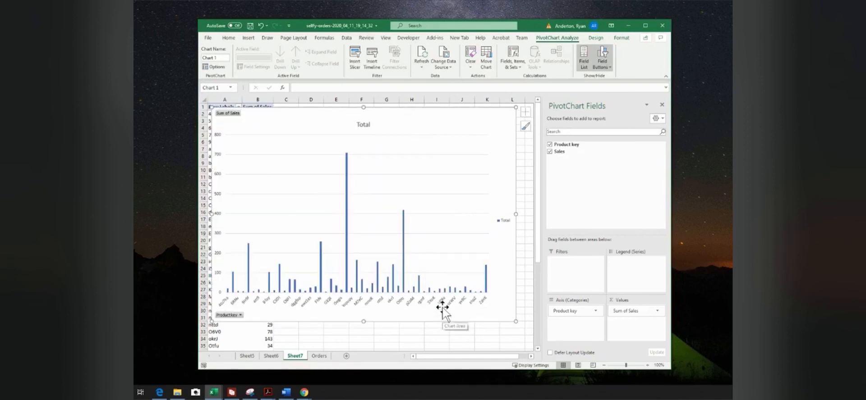
# - Single out the tallest column of the PivotChart's sales series for inspection and clear the selection
pyautogui.click(347, 246)
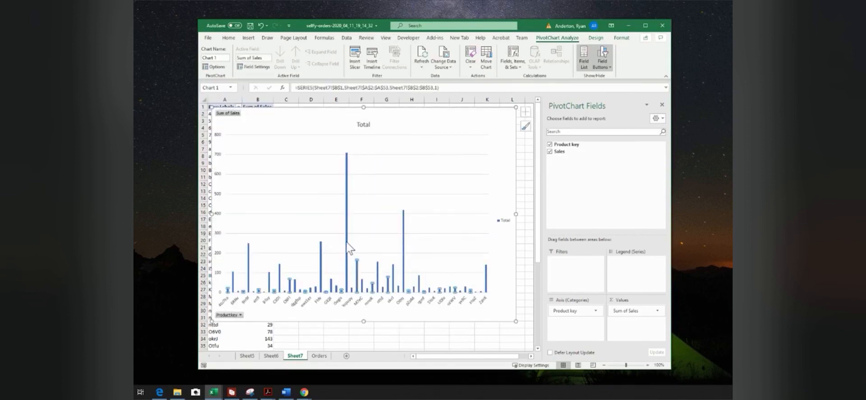
pyautogui.click(347, 161)
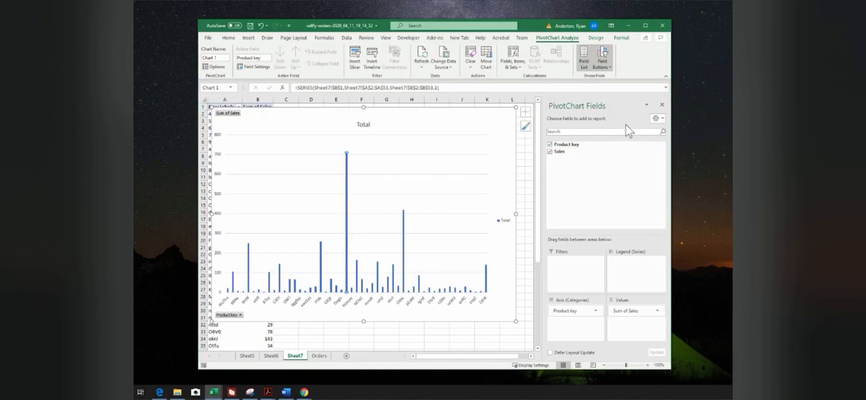
pyautogui.click(521, 204)
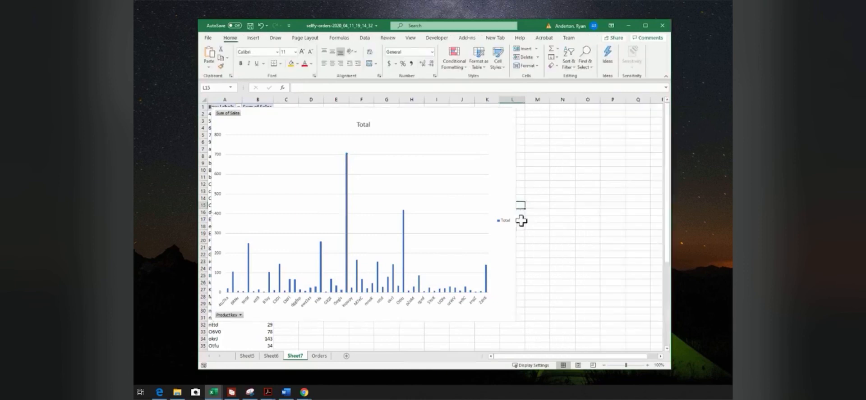
# - Widen the PivotChart slightly and move it clear of the PivotTable so that it starts around column D, row 2
pyautogui.click(513, 217)
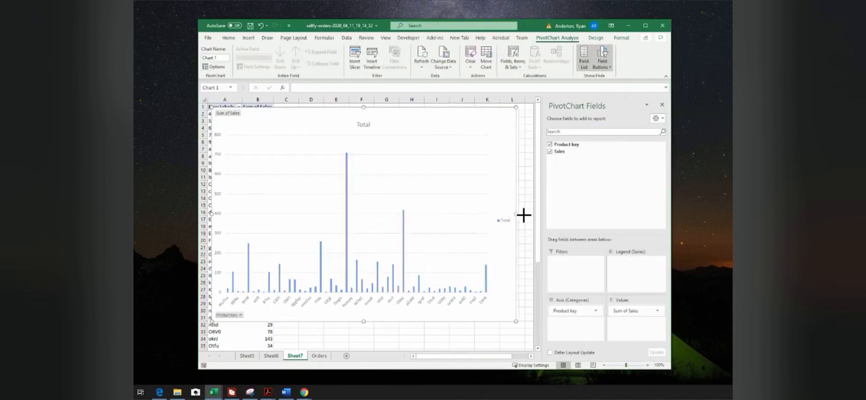
pyautogui.click(532, 162)
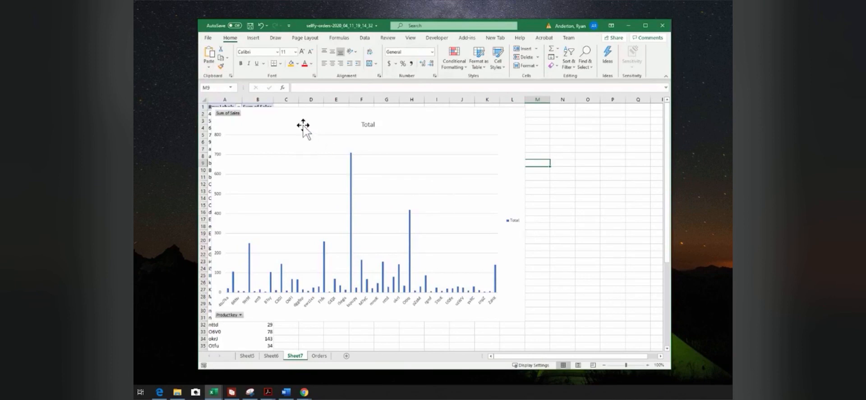
pyautogui.moveTo(307, 124); pyautogui.dragTo(387, 131)
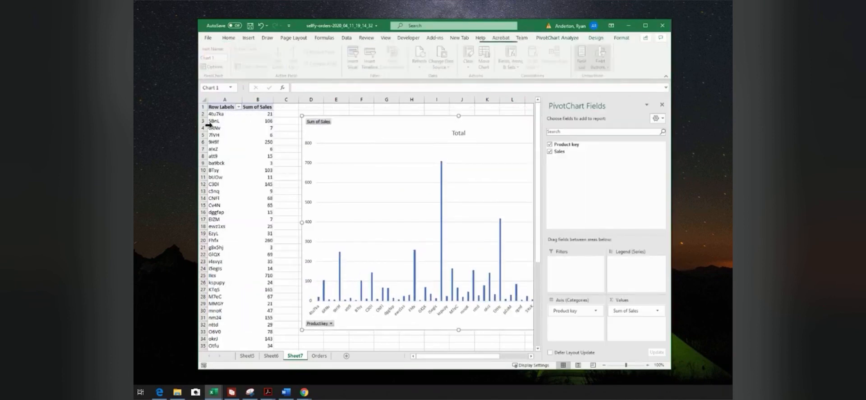
# - Filter the PivotTable's row labels to the product keys containing the letter l
pyautogui.click(237, 109)
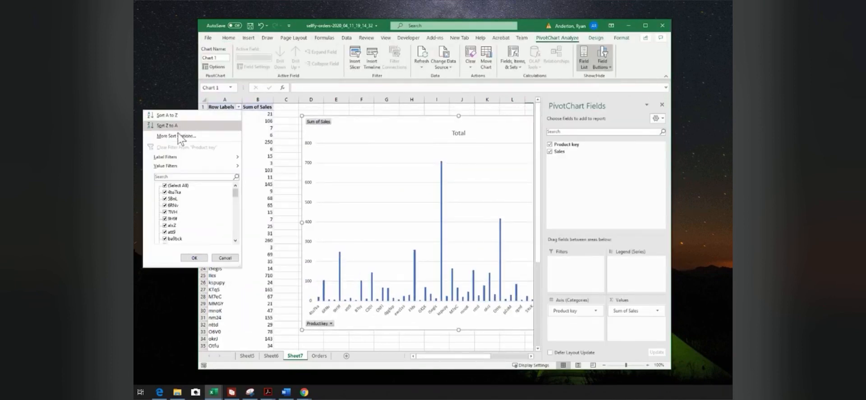
pyautogui.click(180, 178)
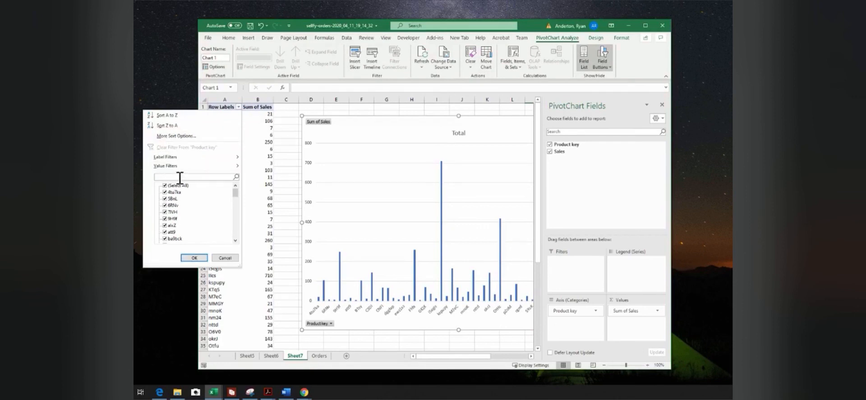
pyautogui.write('l')
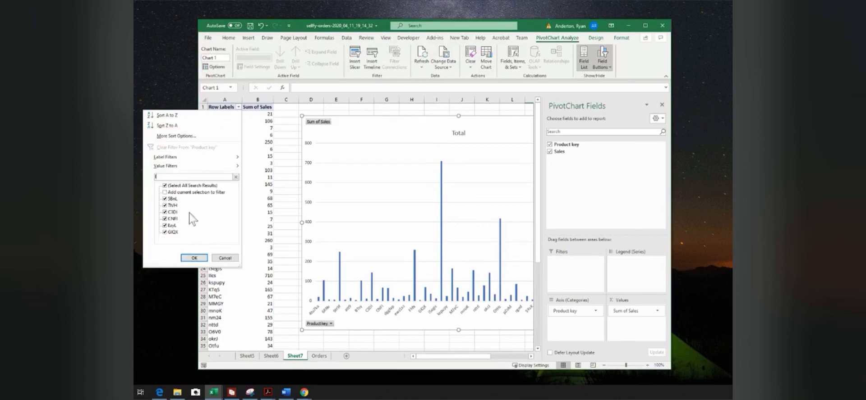
pyautogui.click(194, 258)
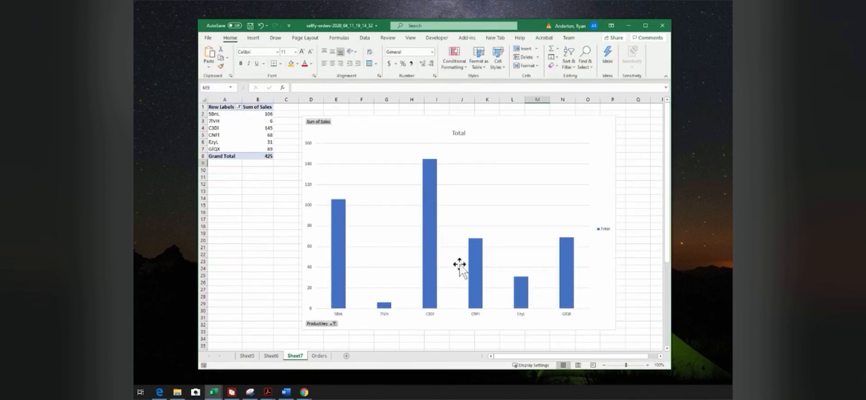
pyautogui.moveTo(426, 237)
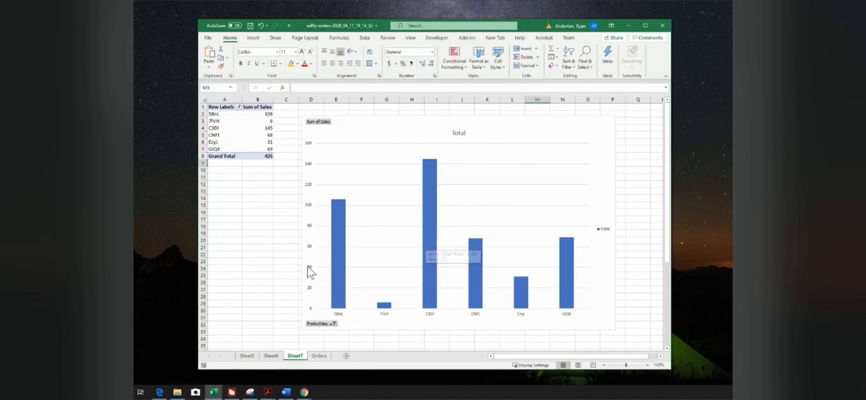
# - Replace the row label filter with one that keeps only the product keys containing the letter i
pyautogui.click(239, 107)
pyautogui.click(167, 177)
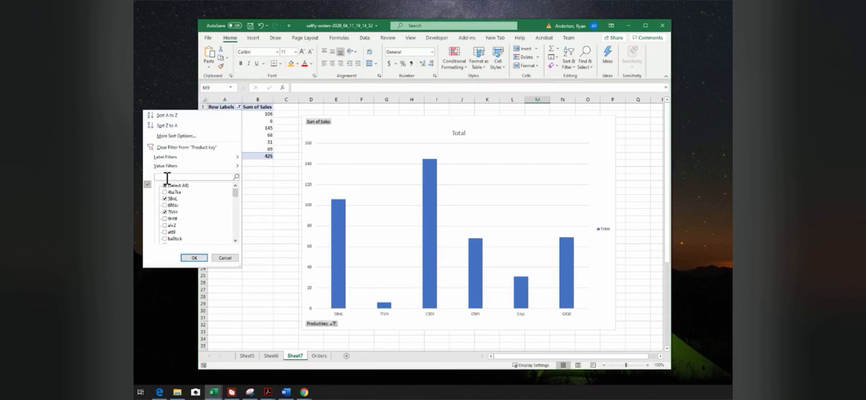
pyautogui.write('8')
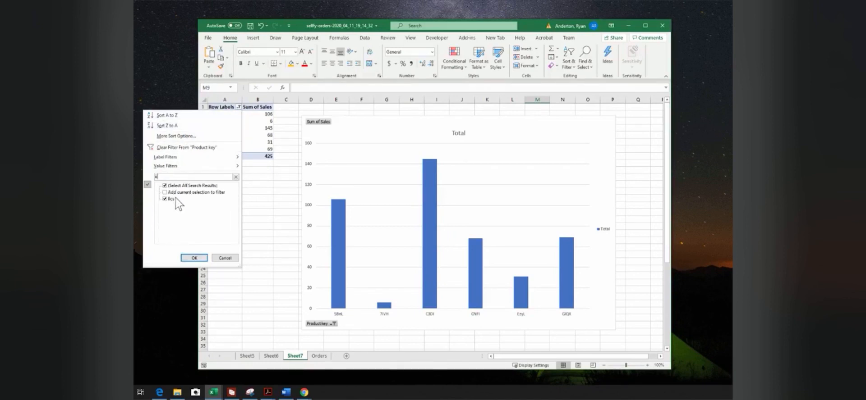
pyautogui.click(194, 258)
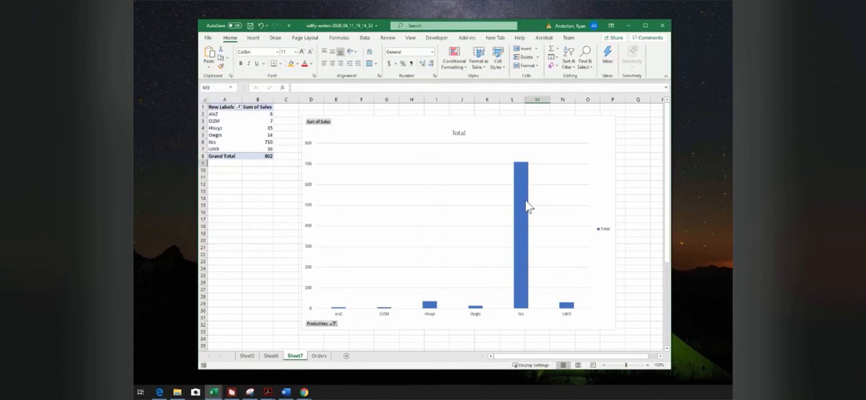
pyautogui.moveTo(528, 204)
pyautogui.hotkey('alt', 'Tab')
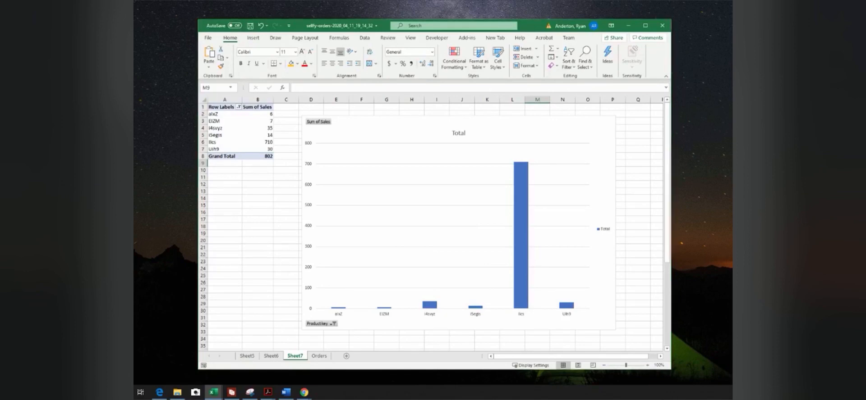